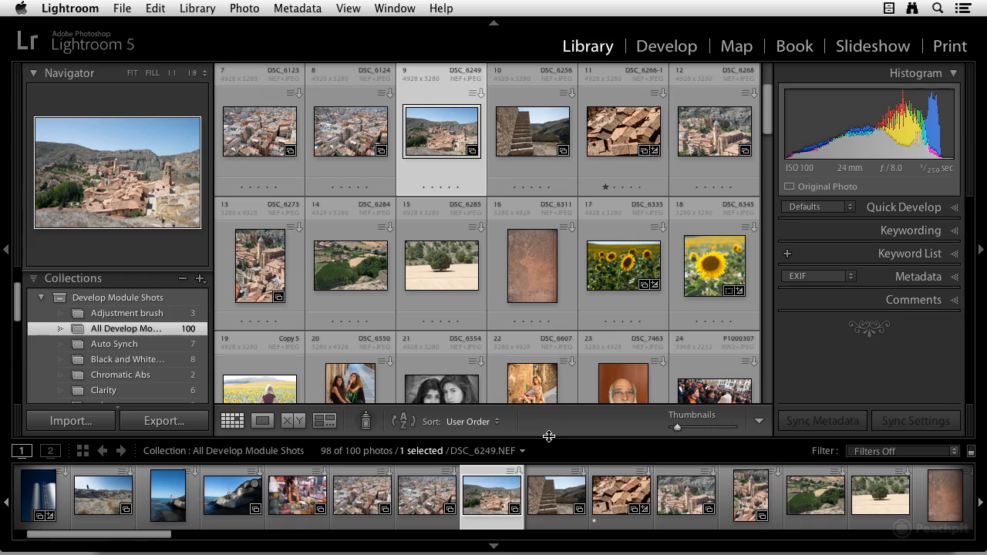
# - Enlarge the filmstrip thumbnails and browse the strip backward and forward through the collection's photos
pyautogui.moveTo(549, 437); pyautogui.dragTo(518, 412)
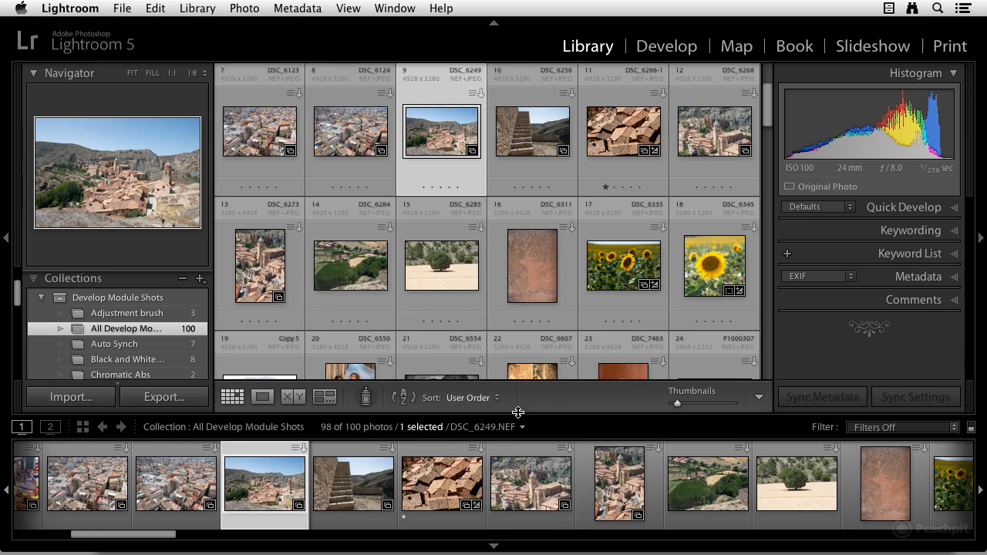
pyautogui.click(7, 492)
pyautogui.click(6, 492)
pyautogui.click(6, 492)
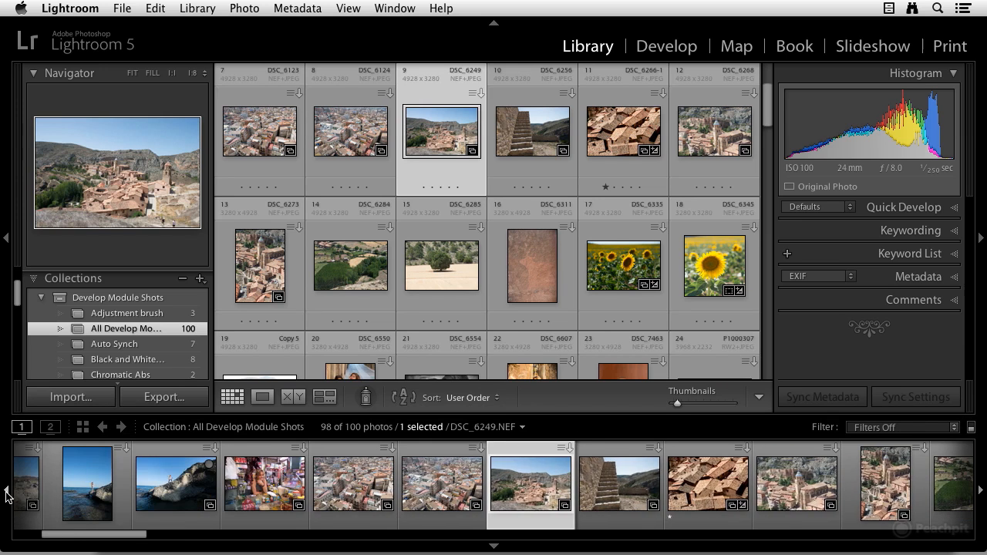
pyautogui.click(7, 492)
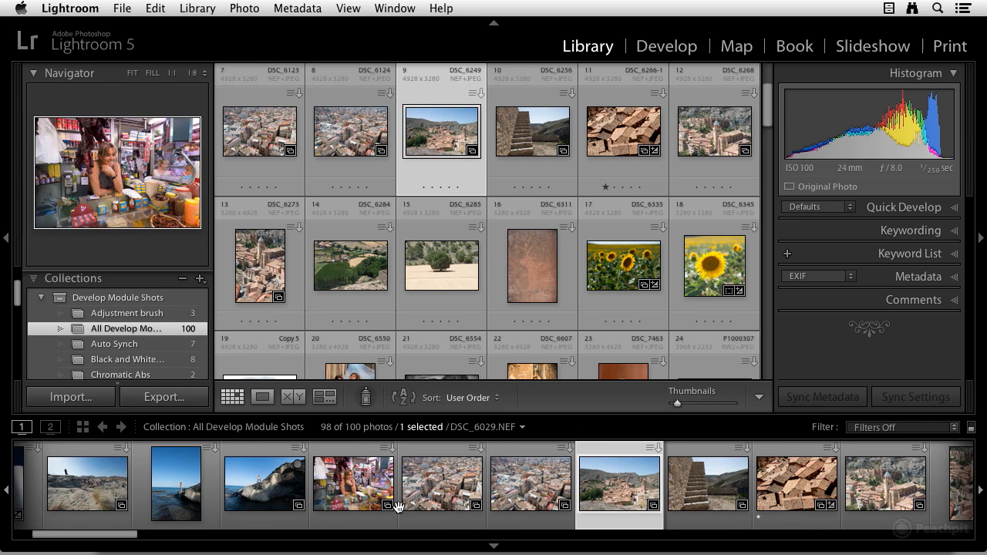
pyautogui.click(980, 491)
pyautogui.click(980, 492)
pyautogui.click(981, 492)
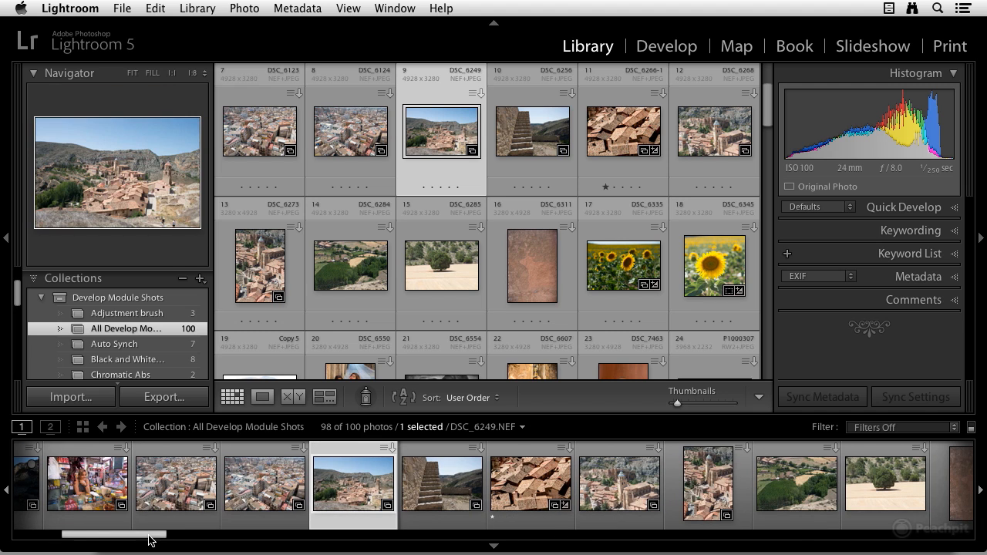
pyautogui.moveTo(129, 537); pyautogui.dragTo(326, 535)
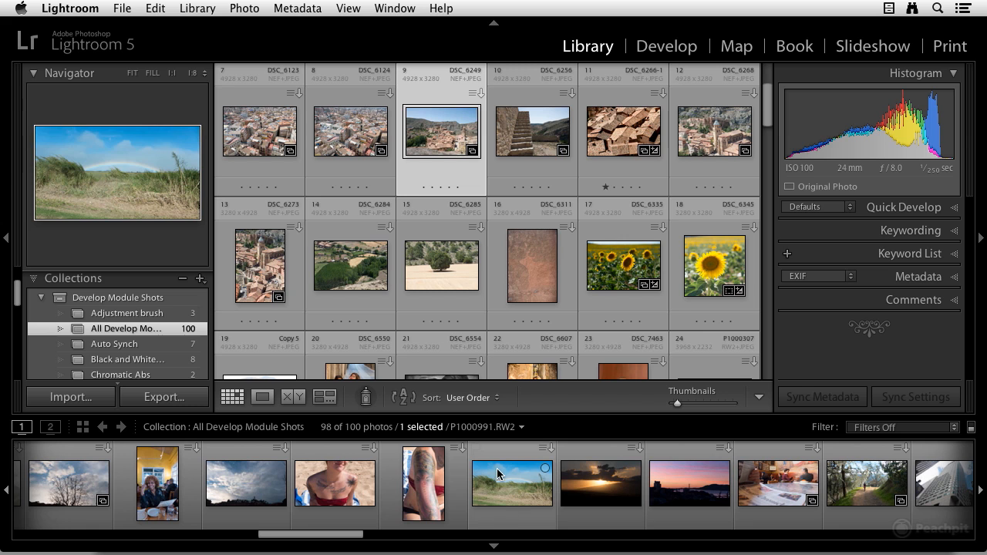
# - Hide the filmstrip and show it again
pyautogui.click(494, 546)
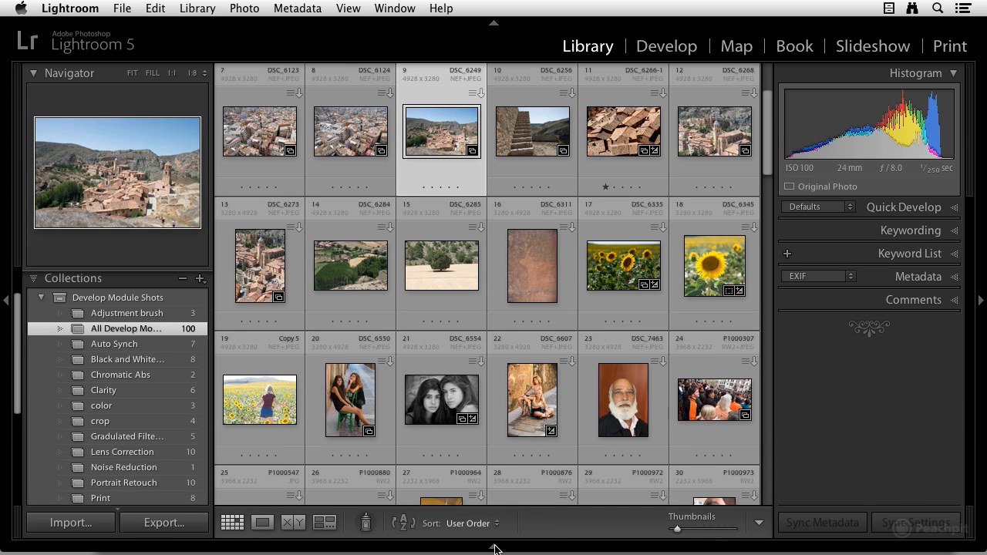
pyautogui.click(494, 545)
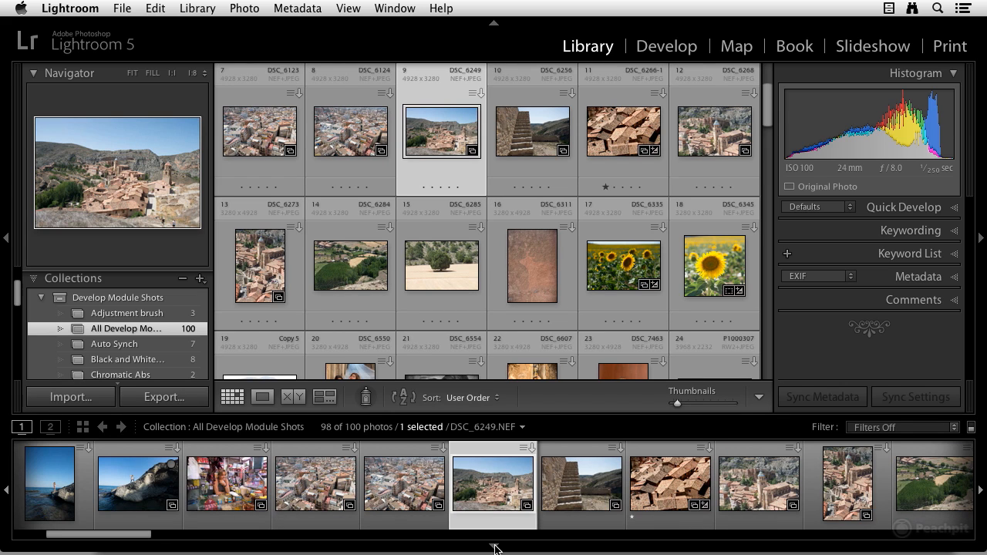
# - Reorder photo DSC_6249 to sit before DSC_6124 in the filmstrip and add it to the Adjustment brush collection
pyautogui.moveTo(494, 484); pyautogui.dragTo(359, 475)
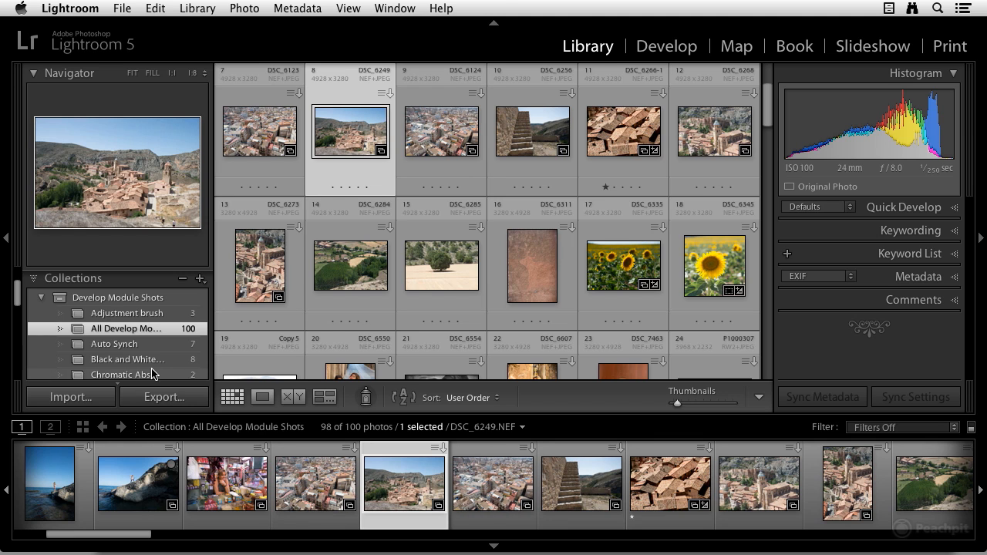
pyautogui.scroll(3, 151, 370)
pyautogui.scroll(-2, 152, 370)
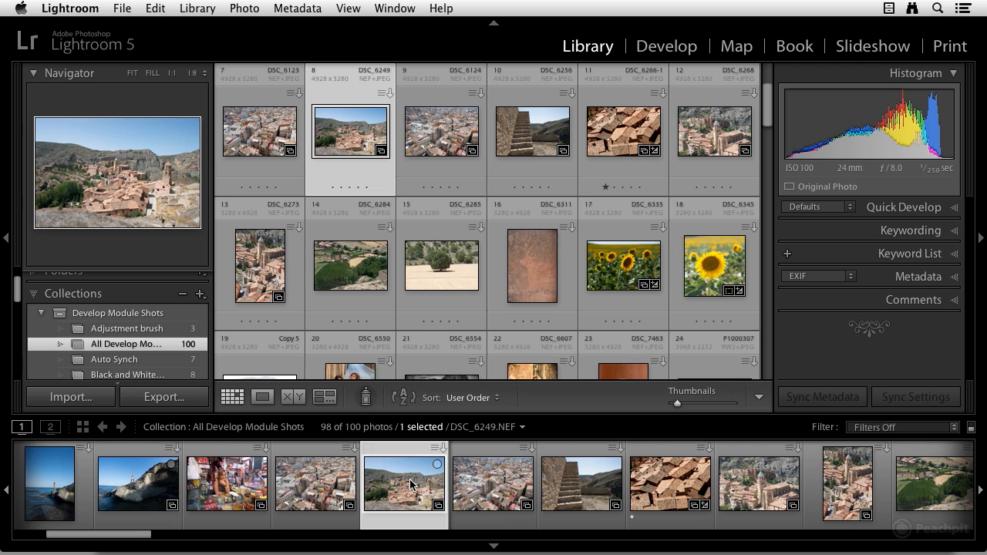
pyautogui.scroll(-1, 411, 484)
pyautogui.moveTo(410, 484)
pyautogui.mouseDown()
pyautogui.moveTo(299, 407)
pyautogui.moveTo(222, 372)
pyautogui.moveTo(242, 393)
pyautogui.moveTo(167, 327)
pyautogui.mouseUp()
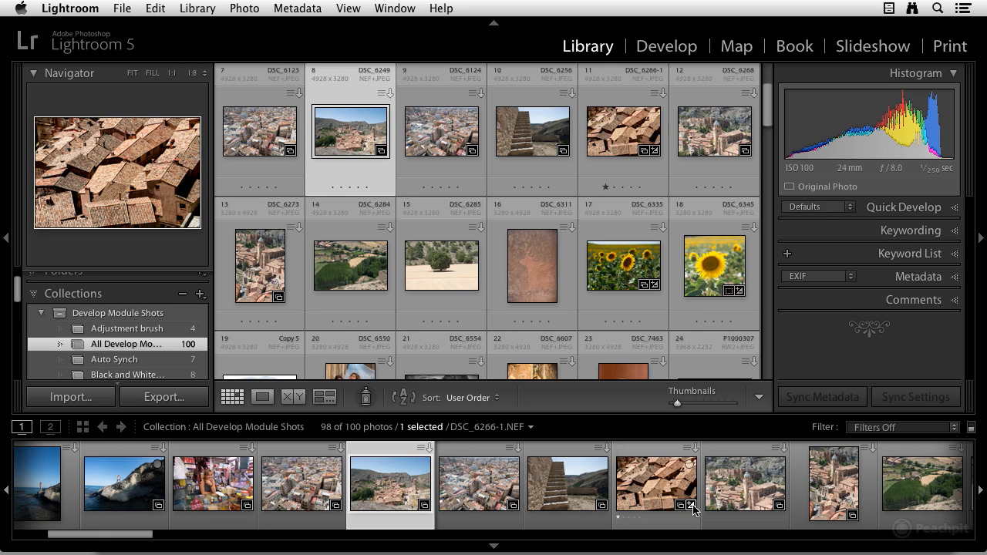
# - Open rooftop photo DSC_6266-1 in Develop through its adjustments badge and return to the Library grid
pyautogui.moveTo(693, 509)
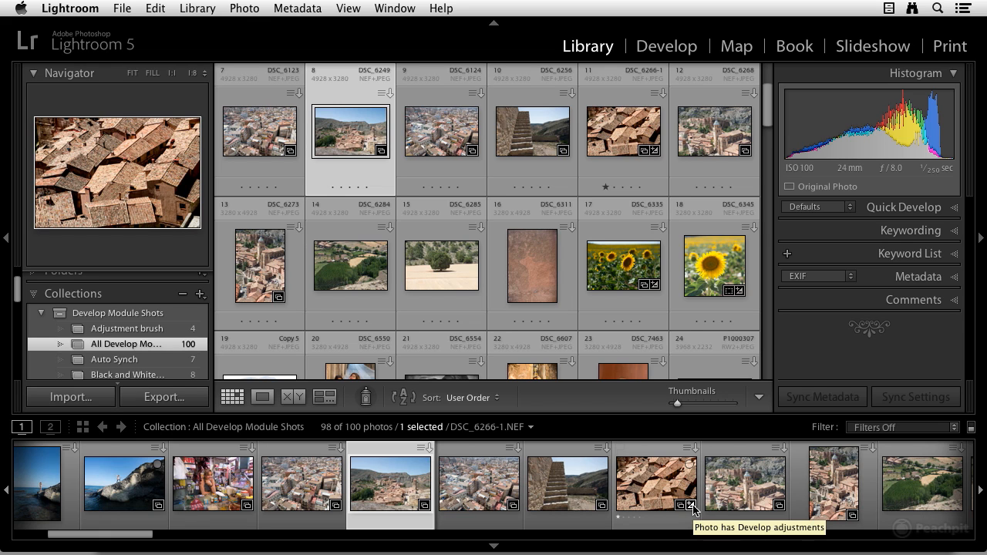
pyautogui.click(693, 507)
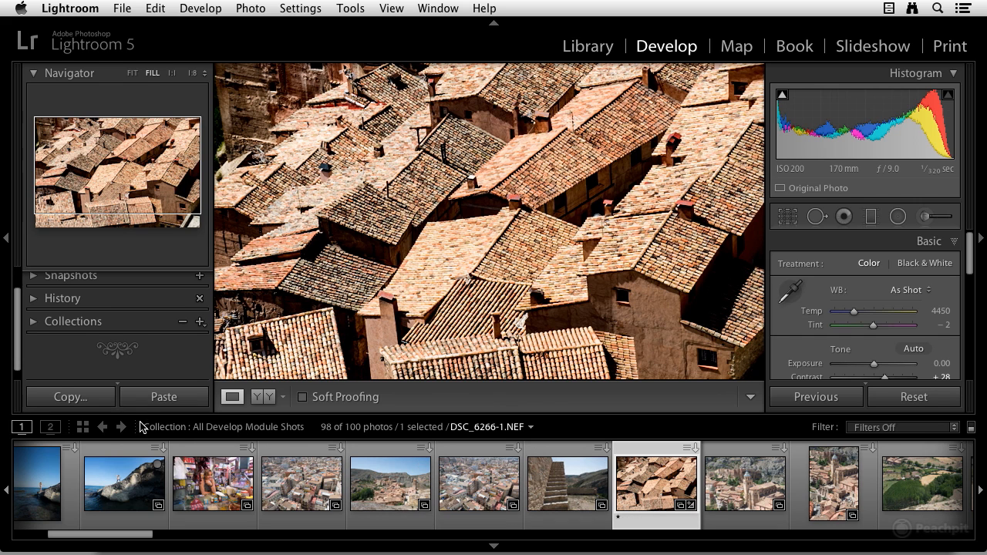
pyautogui.click(83, 426)
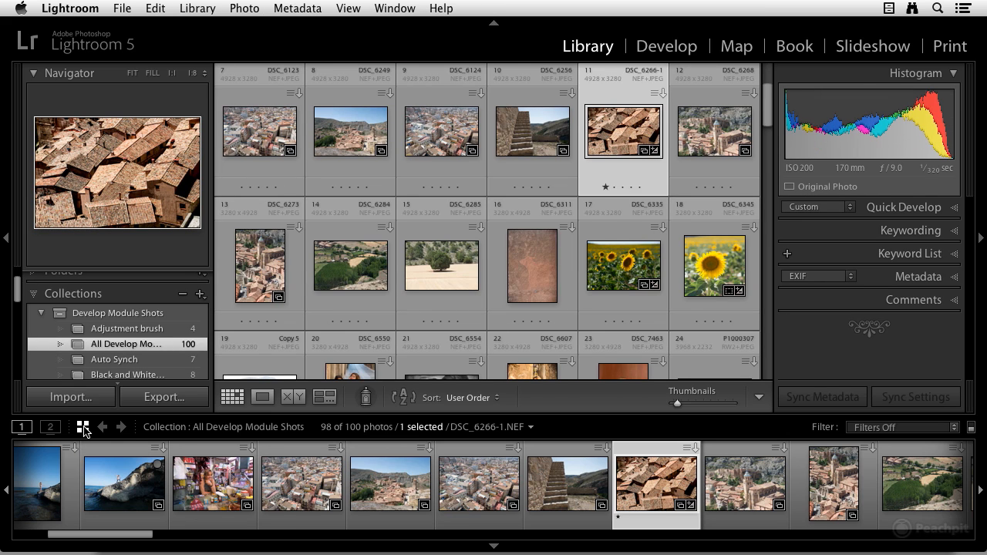
# - Examine the main window's view and screen mode options without changing them
pyautogui.click(23, 426)
pyautogui.scroll(-2, 54, 470)
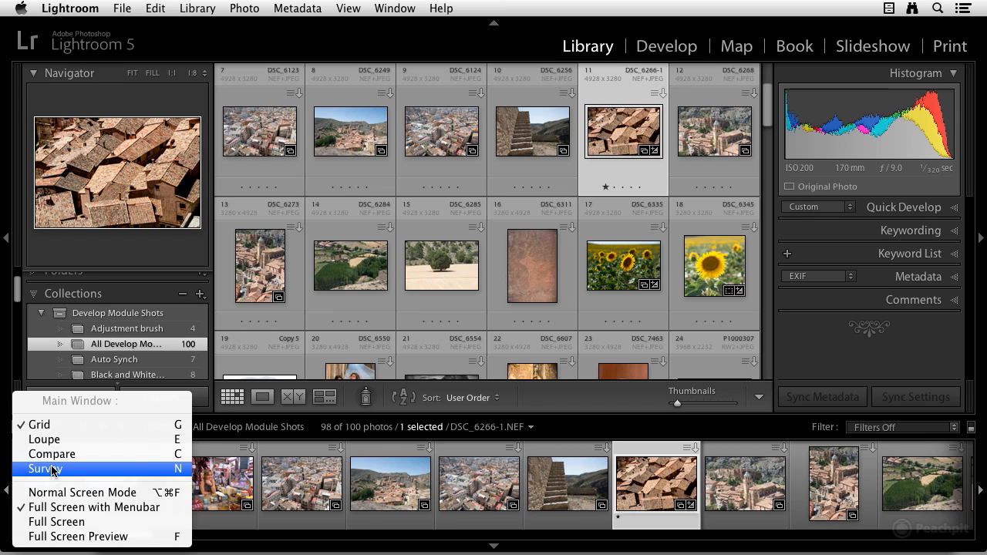
pyautogui.click(51, 399)
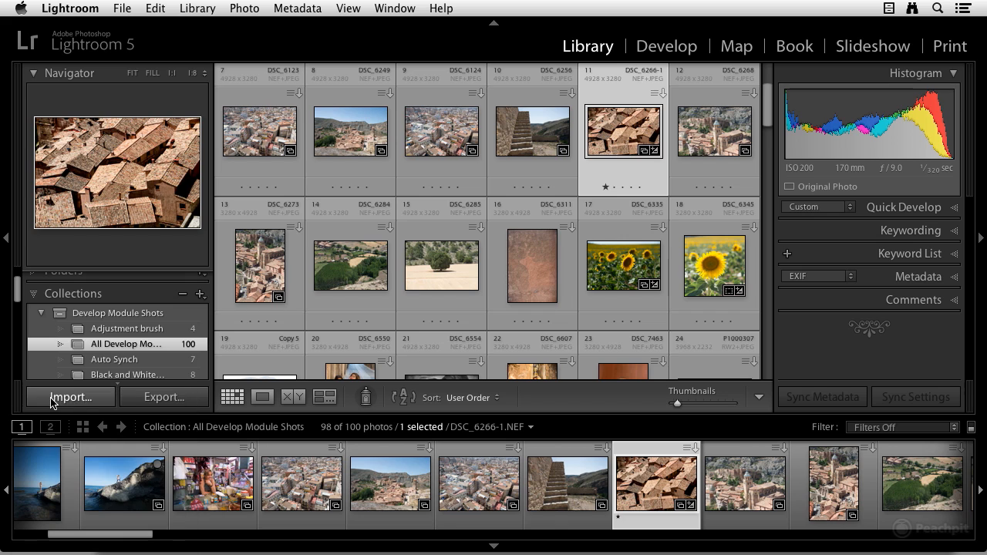
# - Step back to the Develop view and forward to the Library grid, and review the filmstrip's list of favorite and recent sources
pyautogui.click(104, 434)
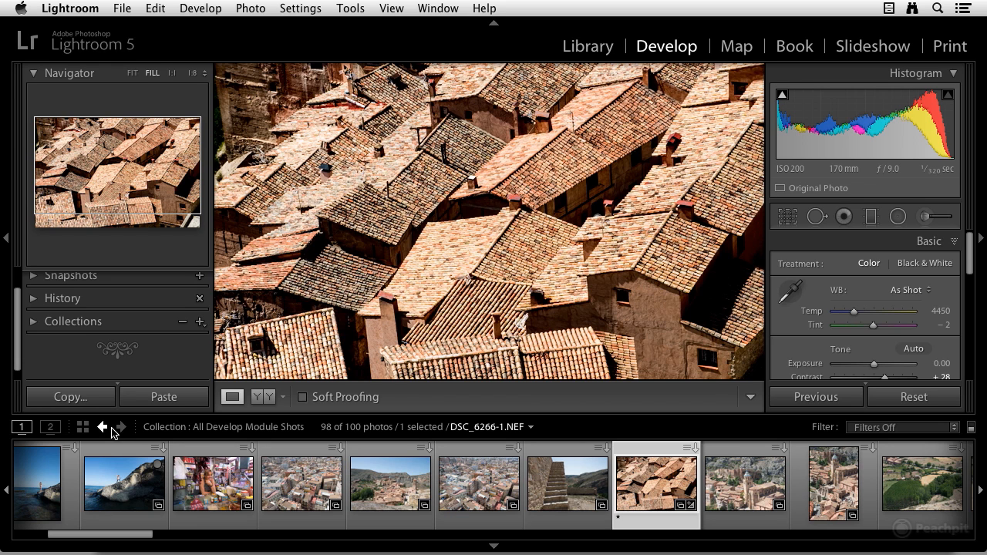
pyautogui.click(121, 429)
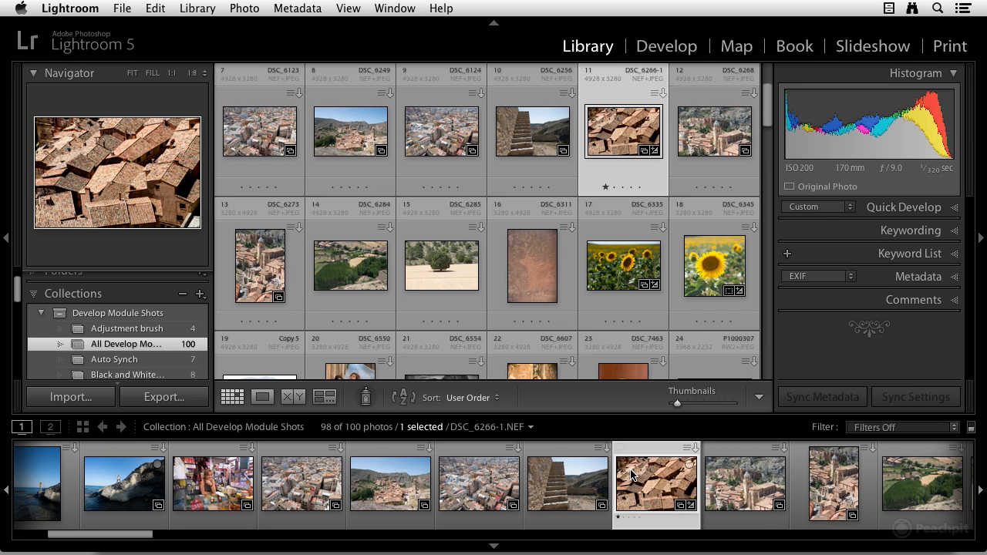
pyautogui.click(531, 429)
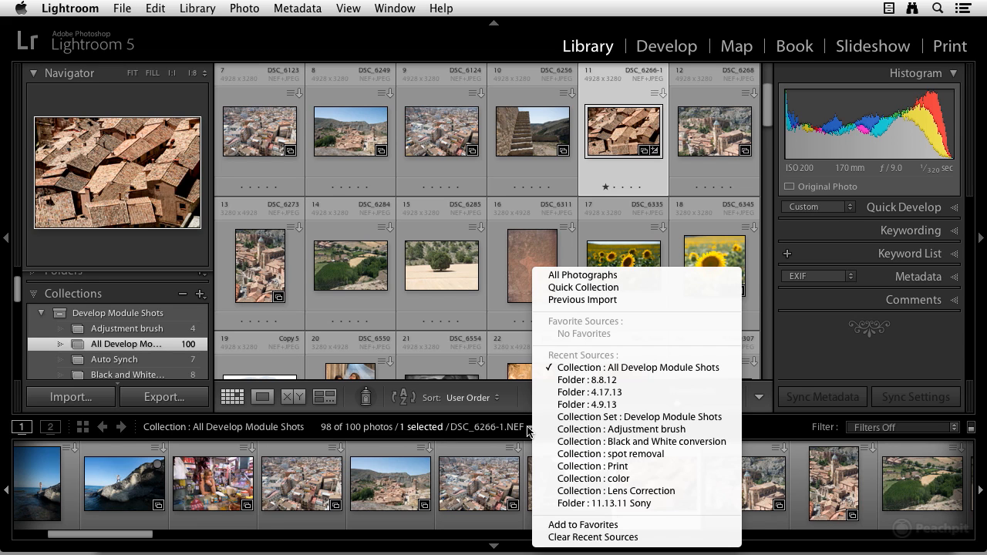
pyautogui.click(529, 431)
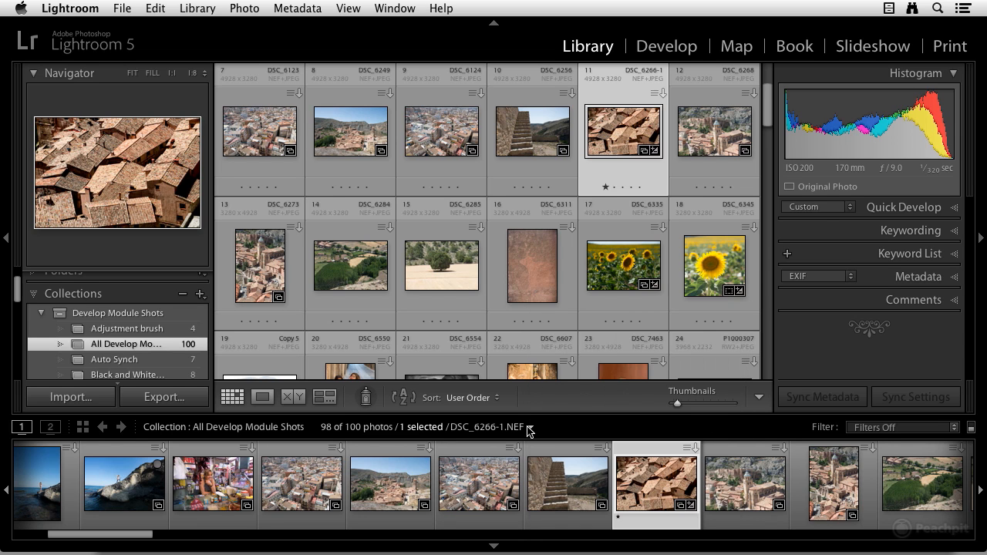
# - Filter the collection with the Rated preset and switch the filter off again
pyautogui.click(960, 428)
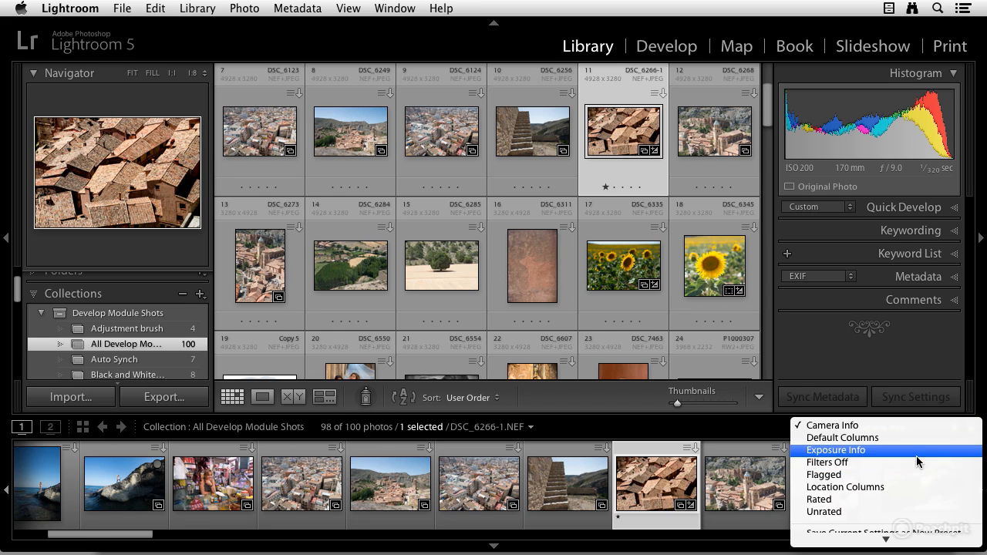
pyautogui.click(898, 498)
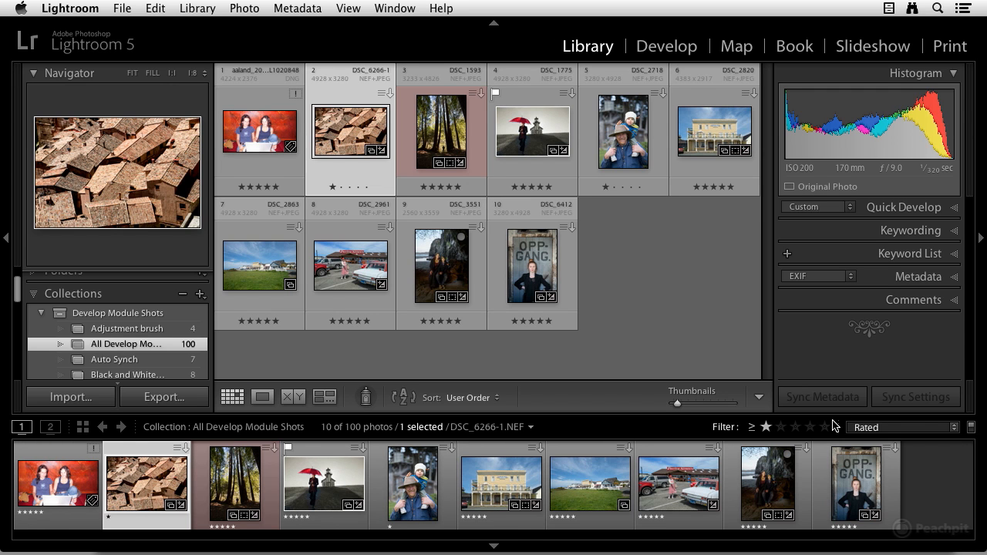
pyautogui.click(972, 431)
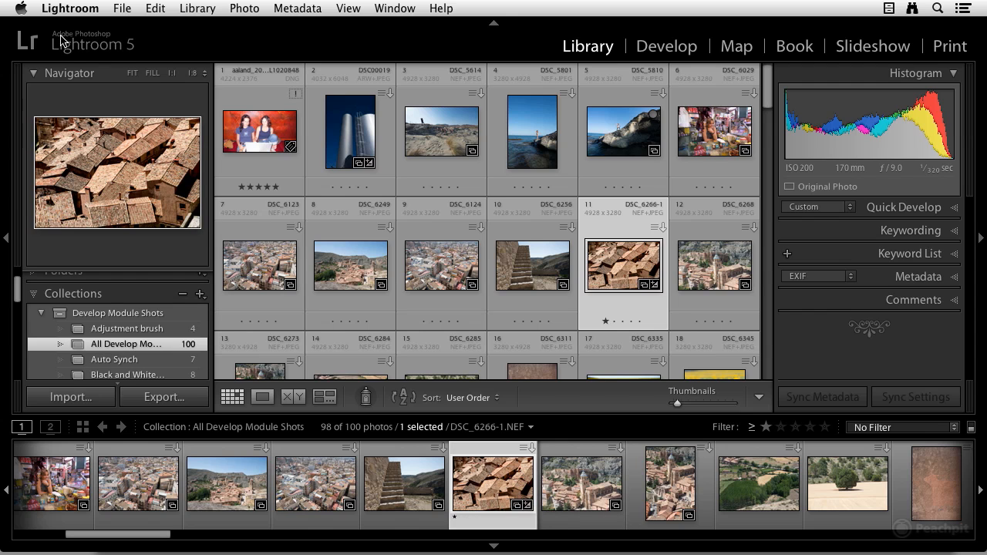
# - Review the Filmstrip display options in the Interface preferences and close the preferences
pyautogui.click(71, 9)
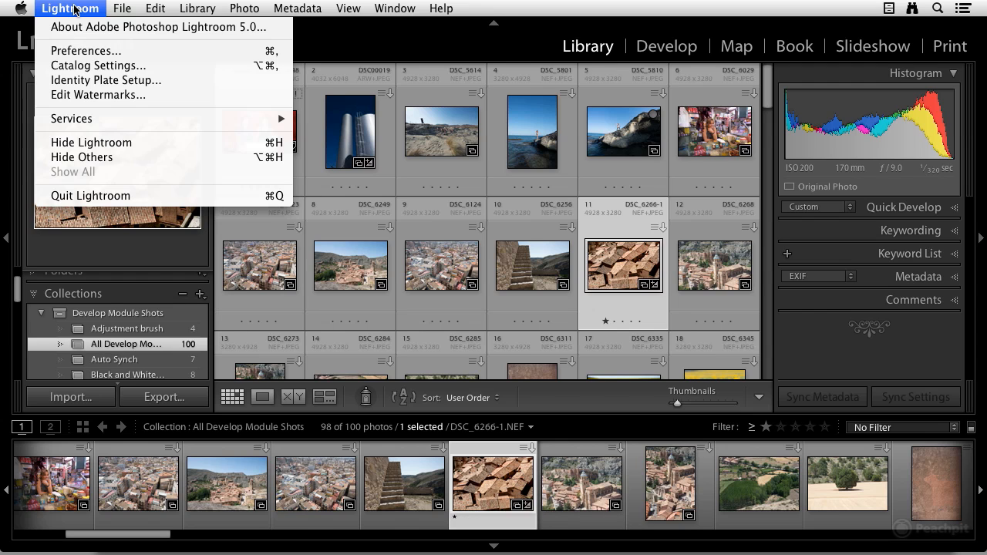
pyautogui.click(87, 58)
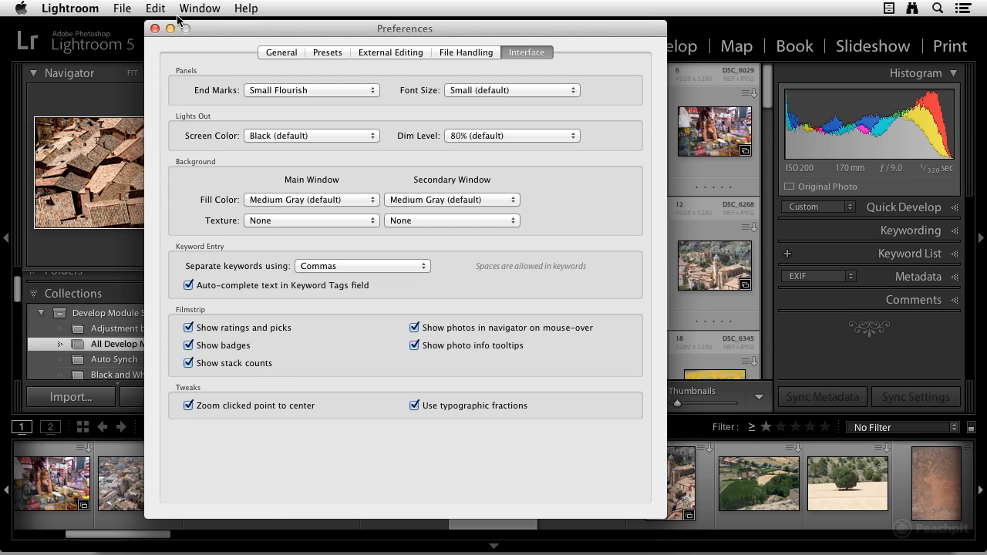
pyautogui.click(154, 28)
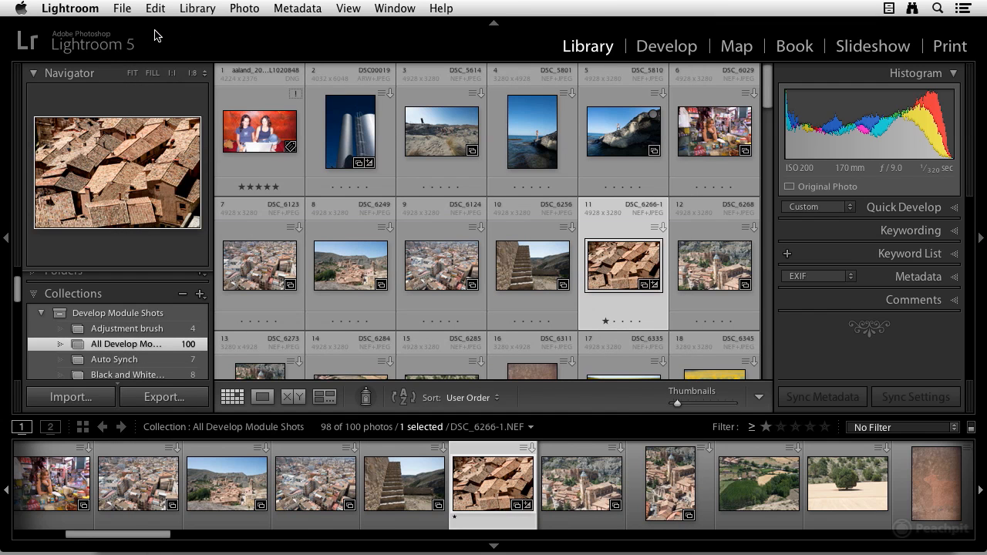